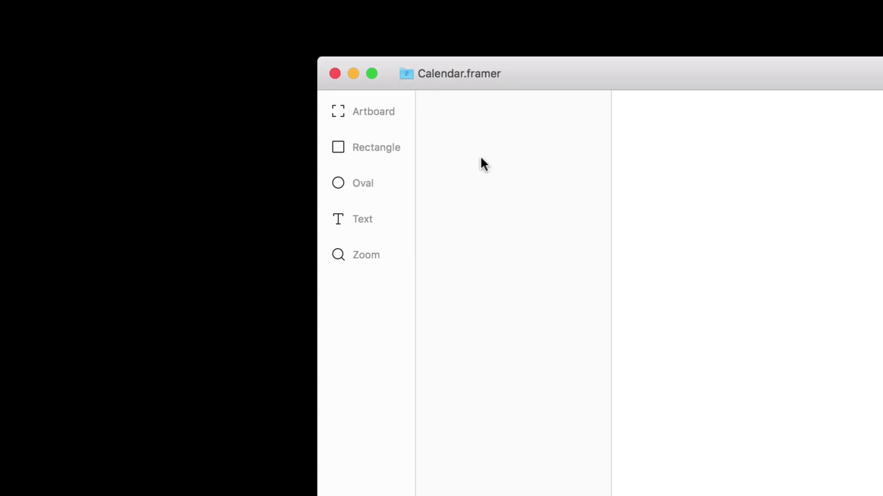
# - Add an Apple iPhone 7 artboard and draw a rectangle across its top as a header bar
pyautogui.click(385, 113)
pyautogui.click(382, 263)
pyautogui.press('r')
pyautogui.moveTo(270, 143)
pyautogui.mouseDown()
pyautogui.moveTo(567, 211)
pyautogui.moveTo(613, 208)
pyautogui.mouseUp()
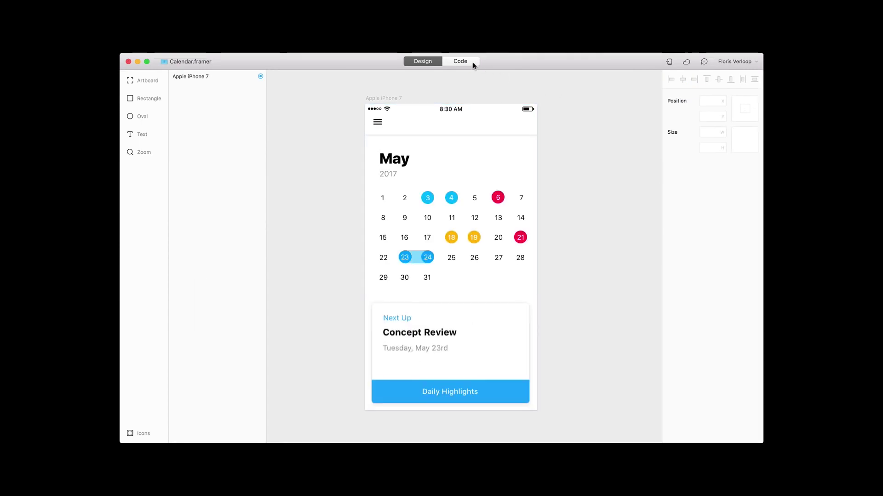
# - In Code view, widen the full layer, expand the turtle photo to full screen and resize the phone artboard
pyautogui.click(473, 65)
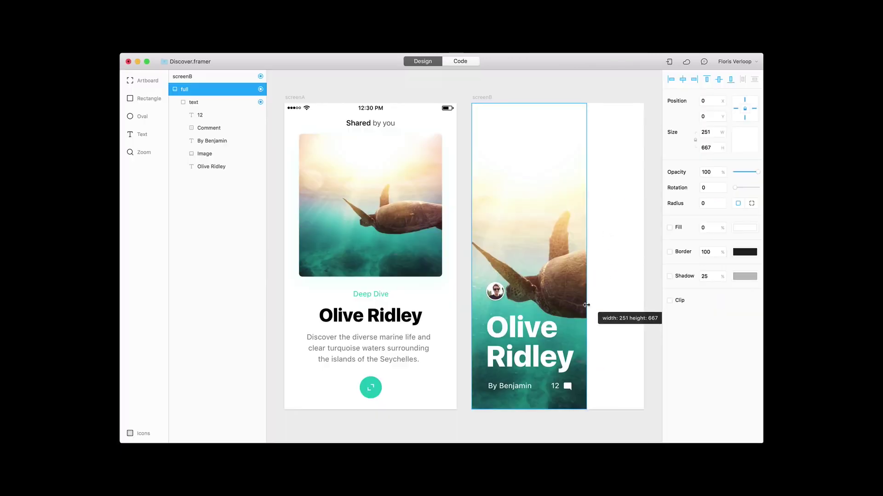
pyautogui.moveTo(592, 303); pyautogui.dragTo(633, 303)
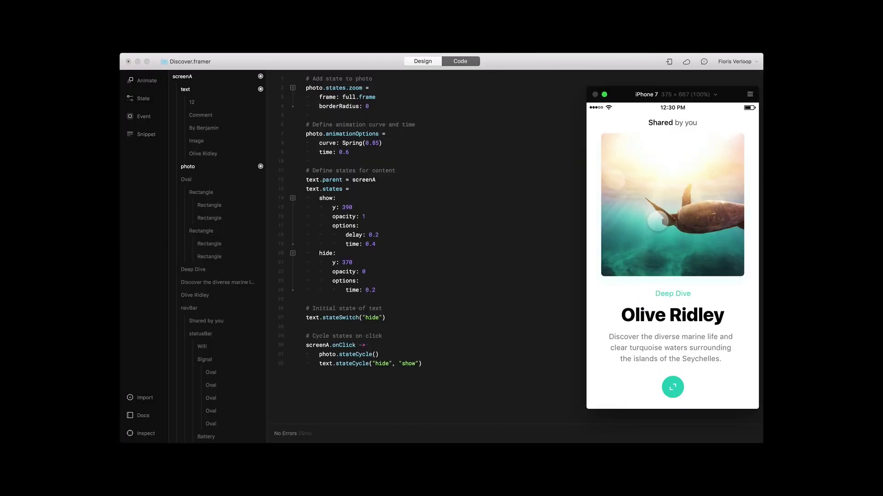
pyautogui.click(658, 222)
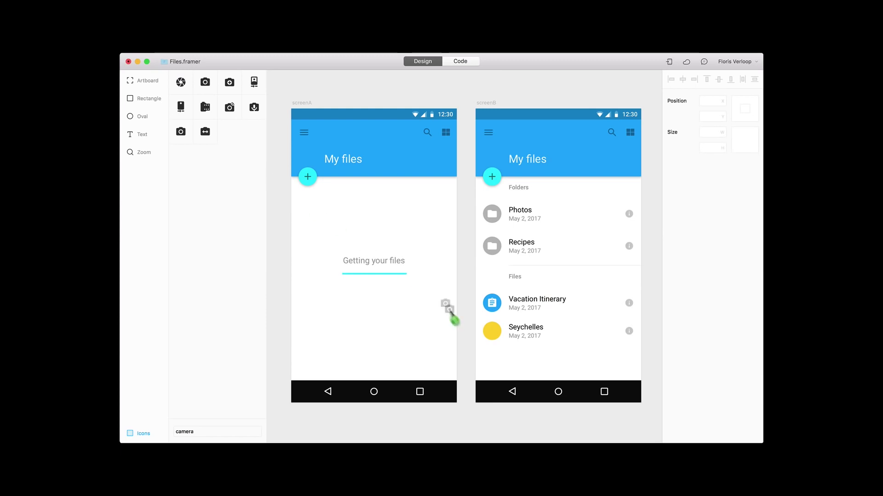
pyautogui.click(492, 332)
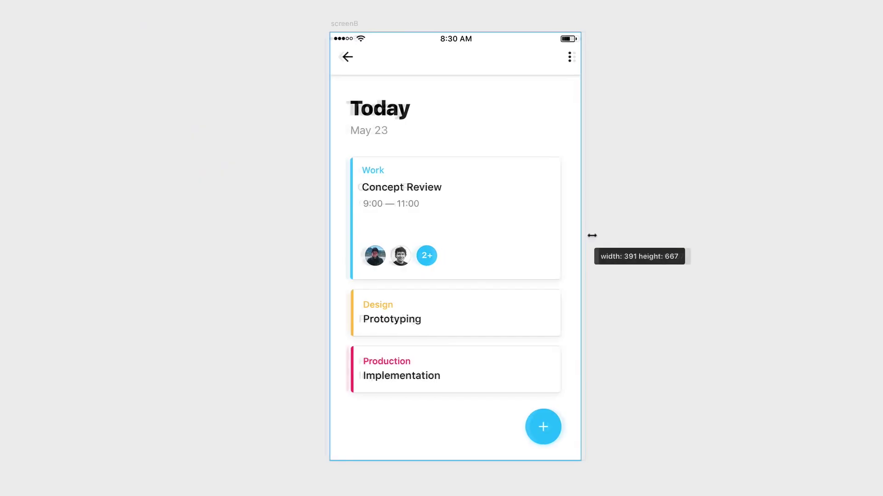
pyautogui.moveTo(591, 234)
pyautogui.mouseDown()
pyautogui.moveTo(625, 236)
pyautogui.moveTo(591, 241)
pyautogui.mouseUp()
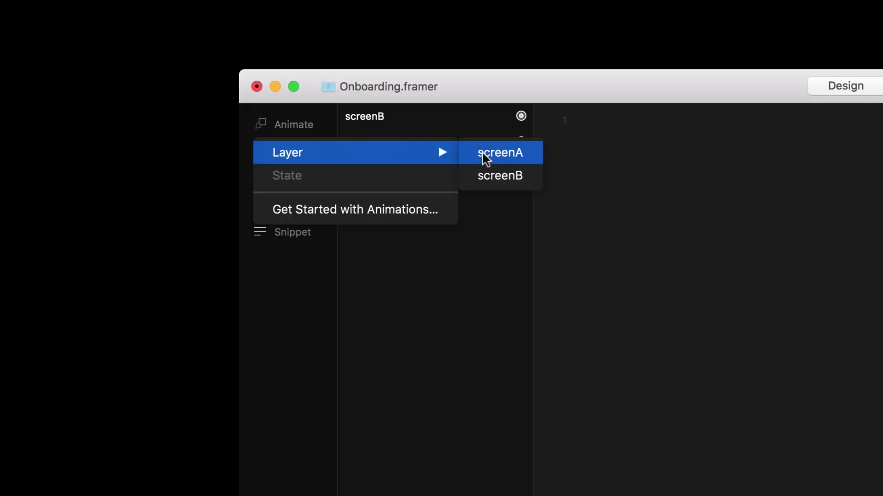
# - Insert a screenA.animate call into the code and widen the screenB frame
pyautogui.click(486, 158)
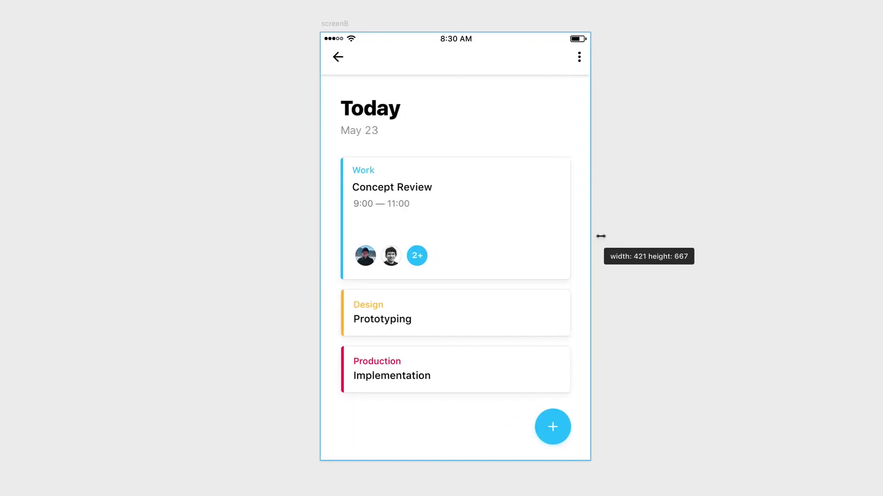
pyautogui.moveTo(599, 236)
pyautogui.mouseDown()
pyautogui.moveTo(625, 237)
pyautogui.moveTo(593, 241)
pyautogui.mouseUp()
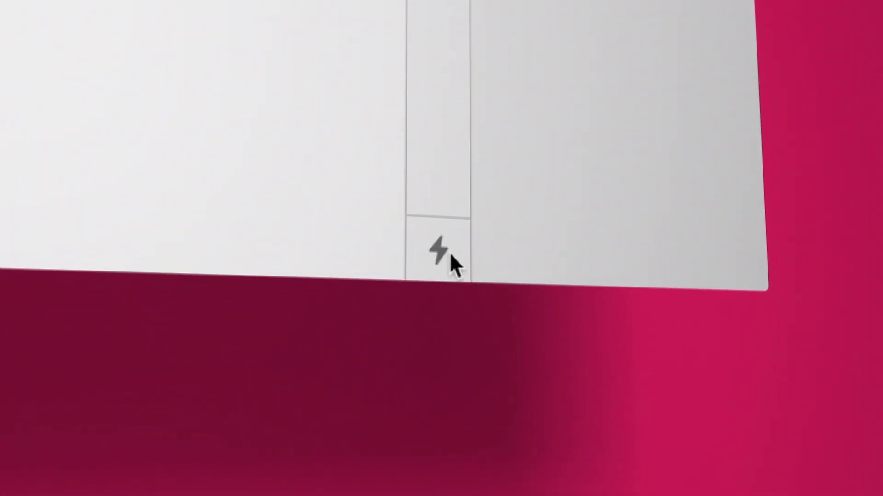
# - In prototyping mode, link Get Started to 4-Home (Push Left) and Continue to 3-Walkthrough (Slide Left)
pyautogui.click(450, 255)
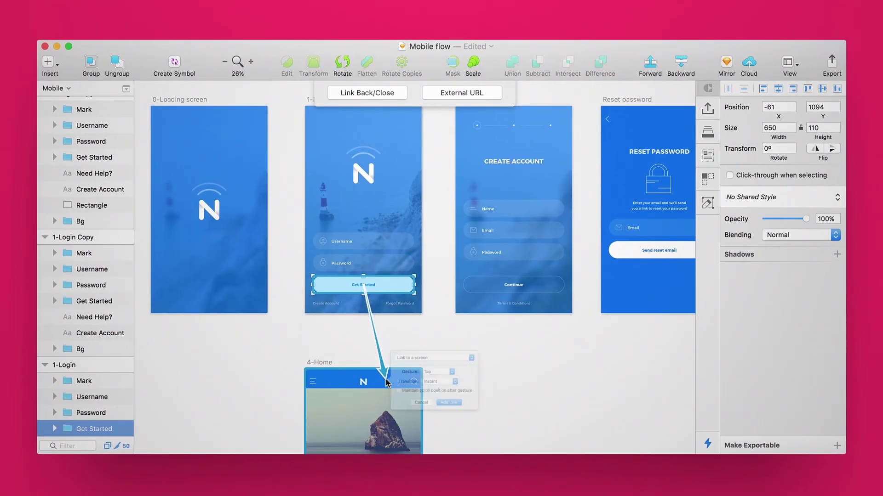
pyautogui.click(482, 382)
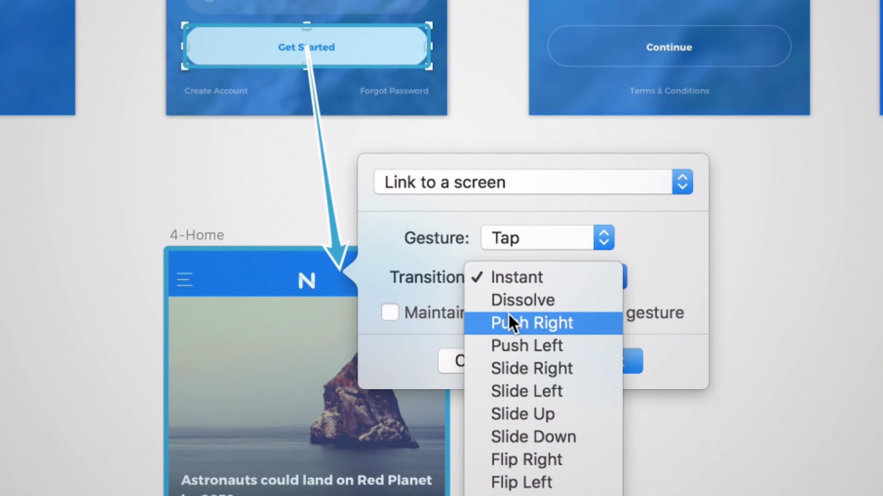
pyautogui.click(508, 346)
pyautogui.click(573, 358)
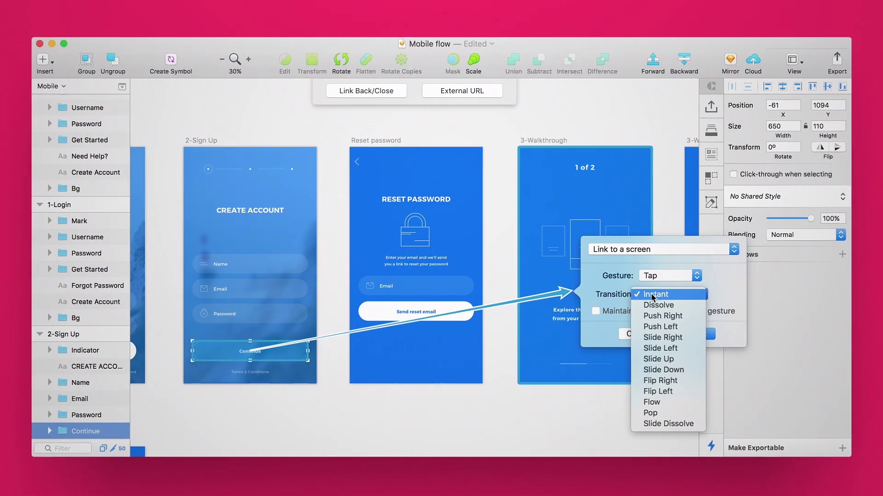
pyautogui.click(660, 348)
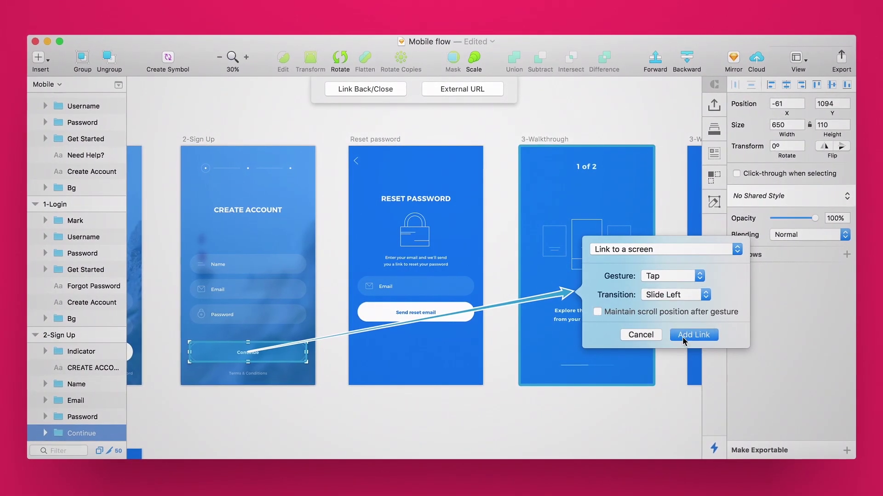
pyautogui.click(677, 337)
# - Sync the prototype to InVision and redo the Push Left and Slide Left links to 4-Home and 3-Walkthrough
pyautogui.click(587, 366)
pyautogui.press('c')
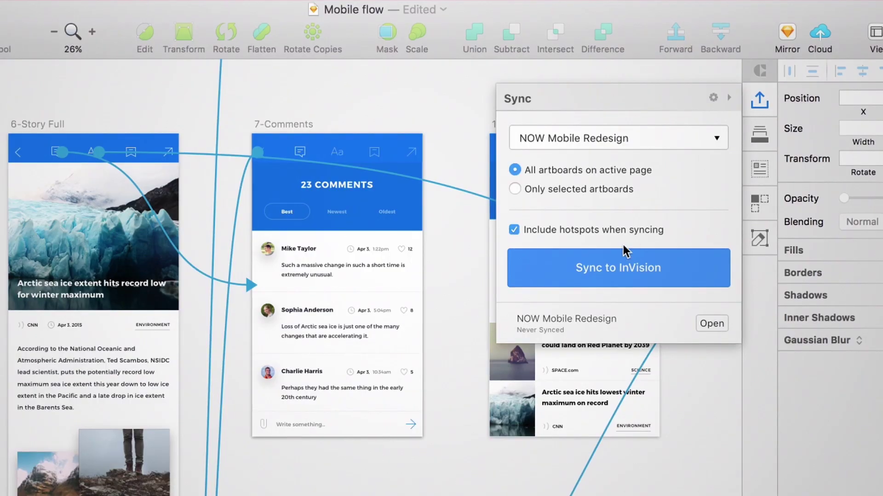
pyautogui.click(613, 257)
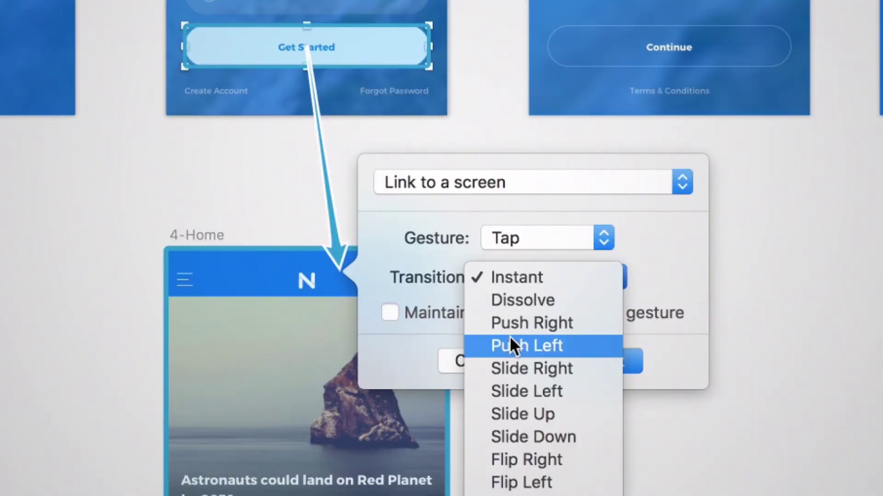
pyautogui.click(510, 345)
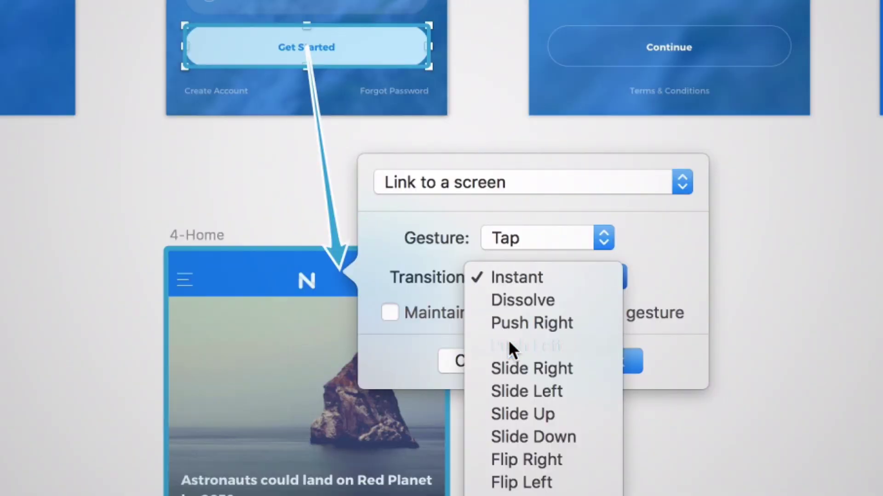
pyautogui.click(573, 363)
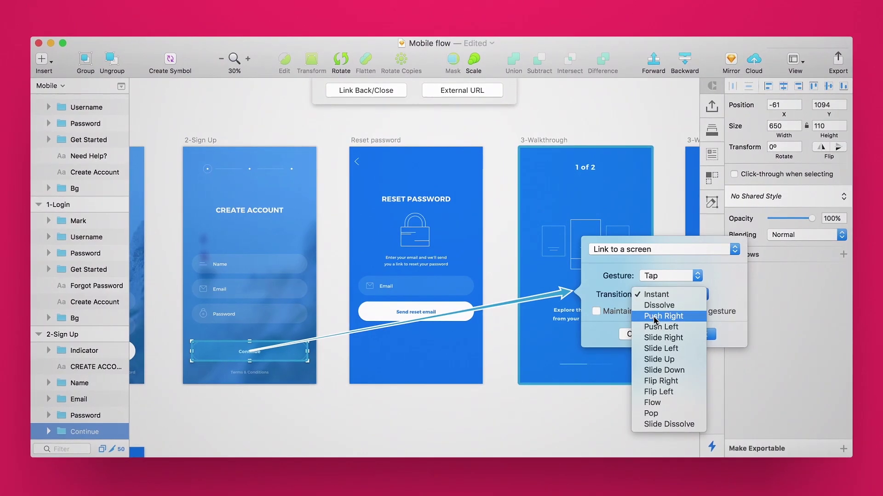
pyautogui.click(659, 348)
pyautogui.click(681, 336)
# - Link the 3-Walkthrough indicator to the next walkthrough screen and bring up its transition styles
pyautogui.click(588, 366)
pyautogui.press('c')
pyautogui.click(693, 307)
pyautogui.click(613, 307)
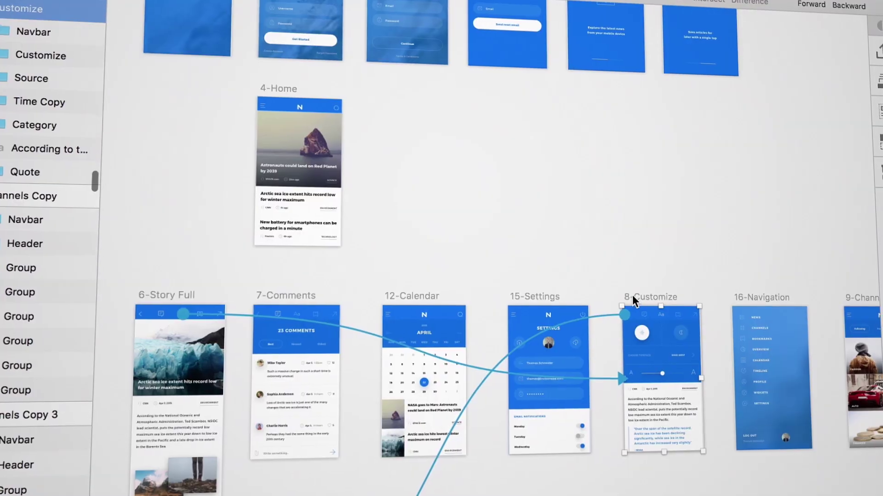
# - Show the prototype links of 8-Customize, then 16-Navigation, then of every artboard at once
pyautogui.click(631, 298)
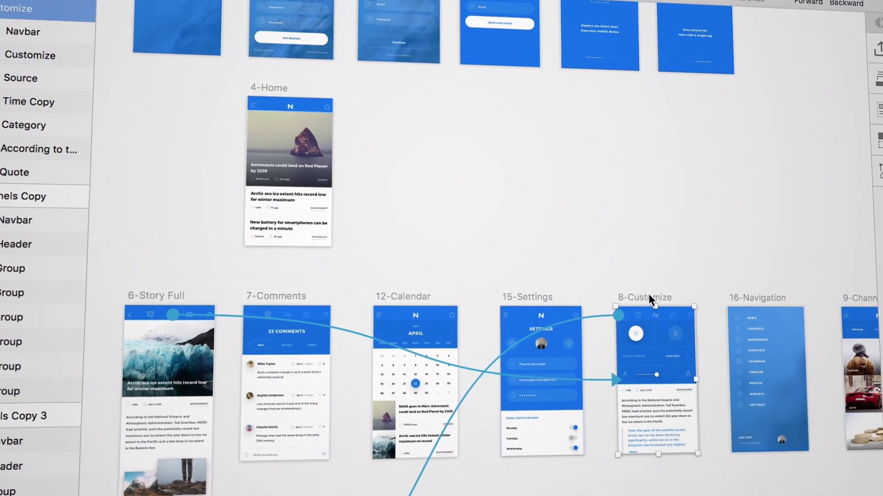
pyautogui.click(738, 298)
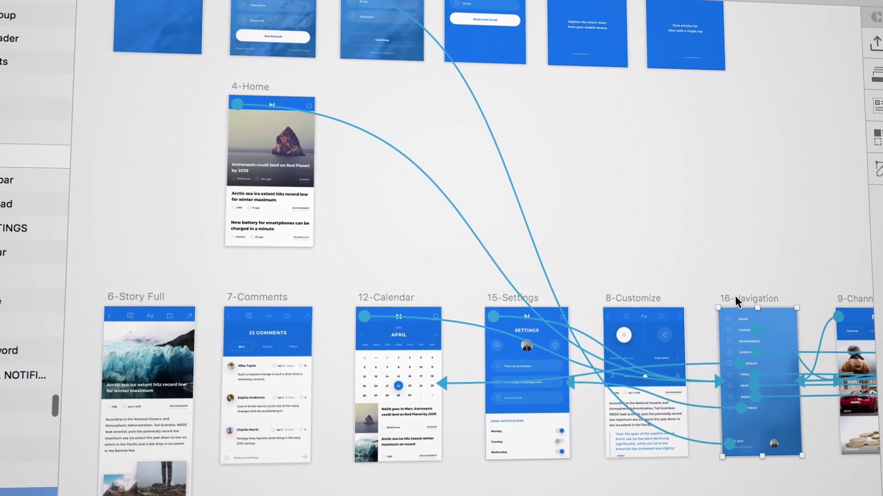
pyautogui.click(720, 235)
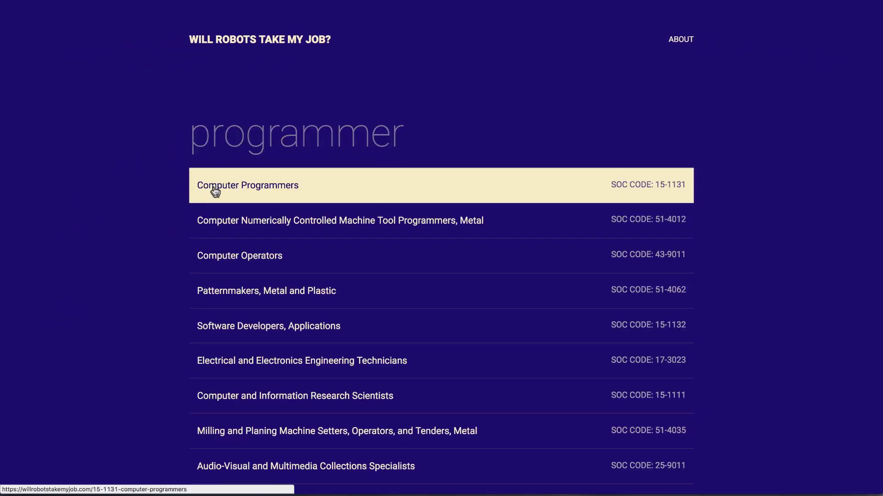
# - Check automation risk for Computer Programmers, then Graphic Designers, rated 8.2% and Totally Safe
pyautogui.click(215, 189)
pyautogui.scroll(-9, 236, 214)
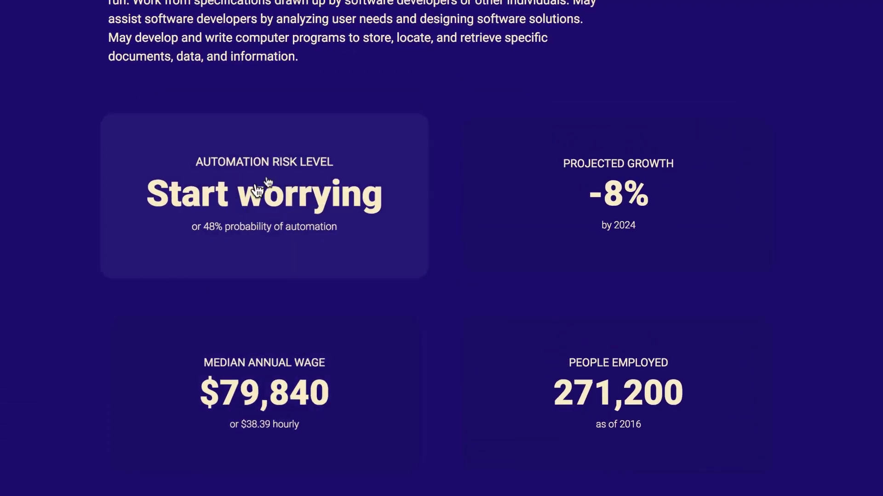
pyautogui.click(267, 182)
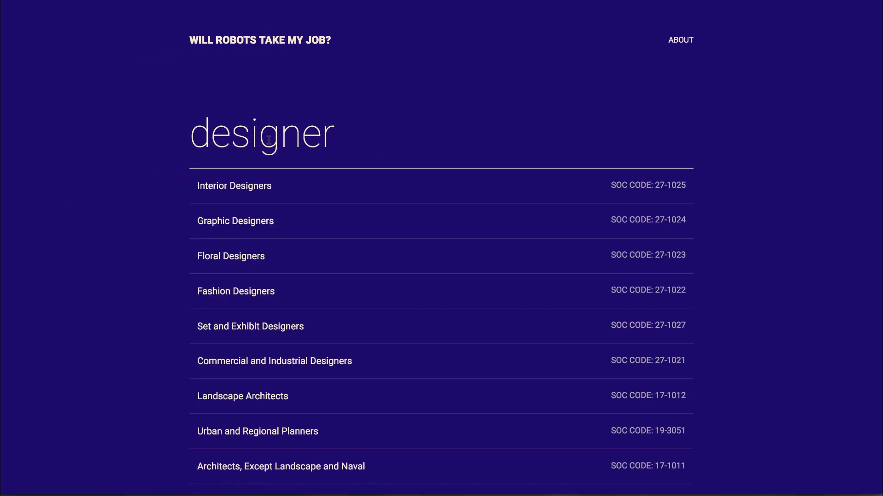
pyautogui.click(268, 229)
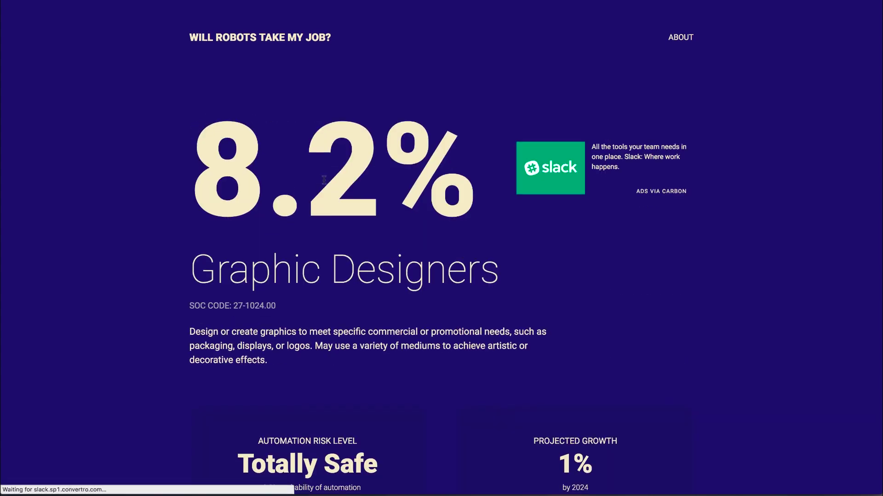
pyautogui.scroll(-5, 323, 179)
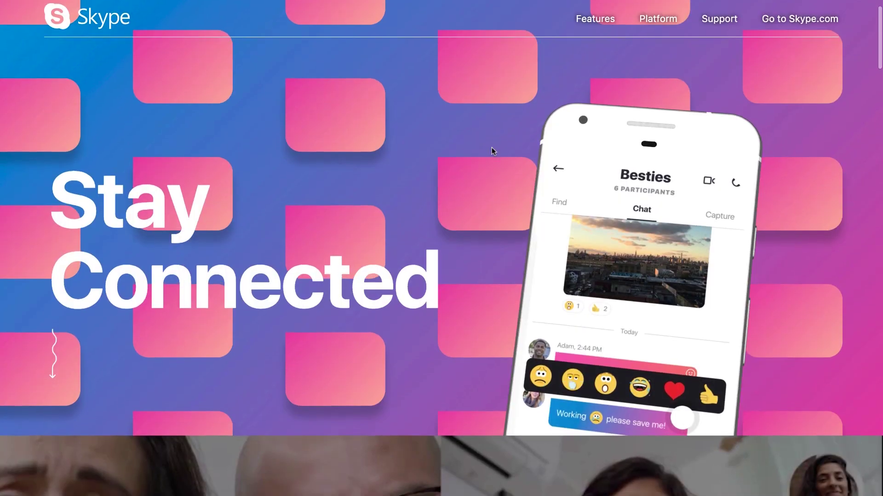
# - Scroll the Skype page past 'Buckle up', 'Supercharge' and 'Highlights' to 'Coming to a device near you'
pyautogui.scroll(-5, 492, 148)
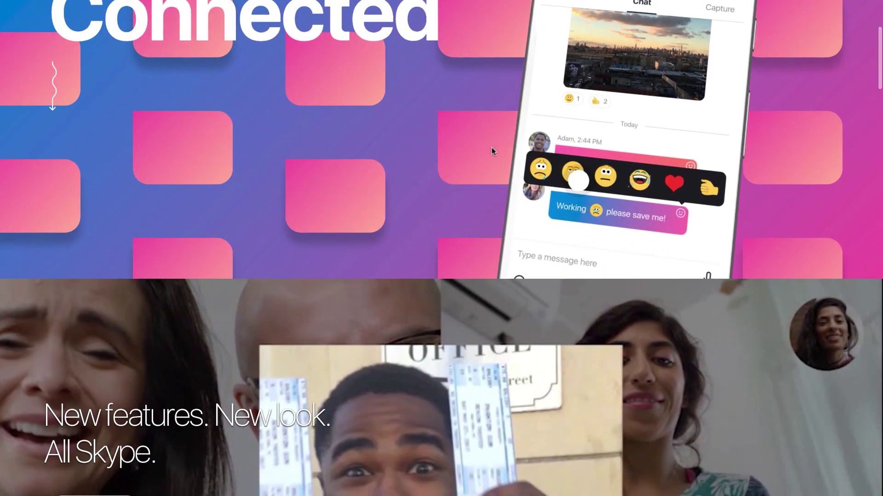
pyautogui.scroll(-6, 492, 148)
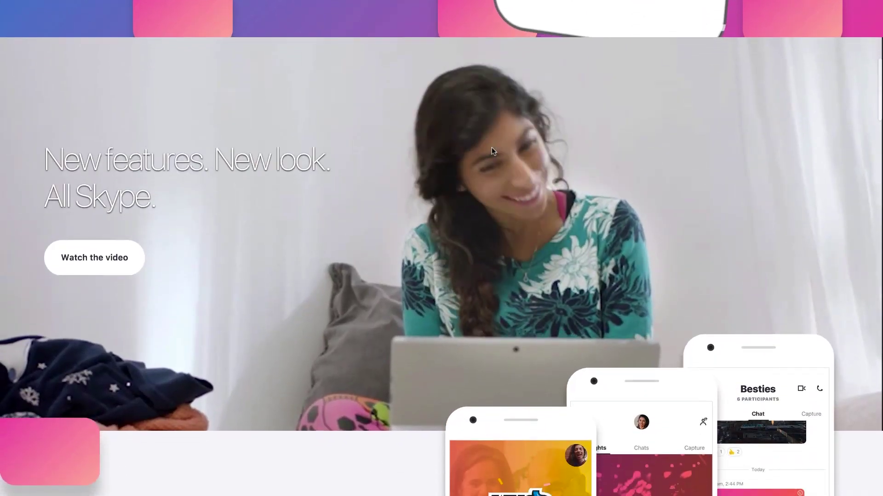
pyautogui.scroll(-5, 492, 151)
pyautogui.scroll(-1, 491, 151)
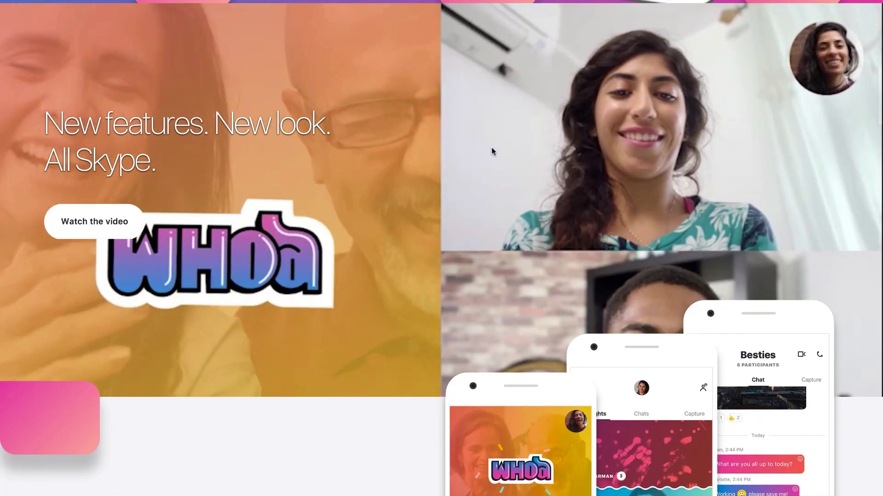
pyautogui.scroll(-3, 492, 152)
pyautogui.scroll(-5, 492, 151)
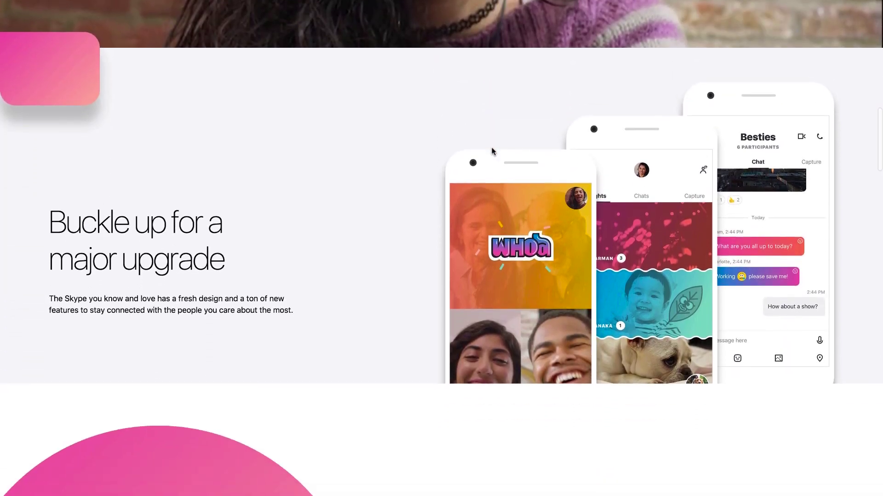
pyautogui.scroll(-5, 492, 149)
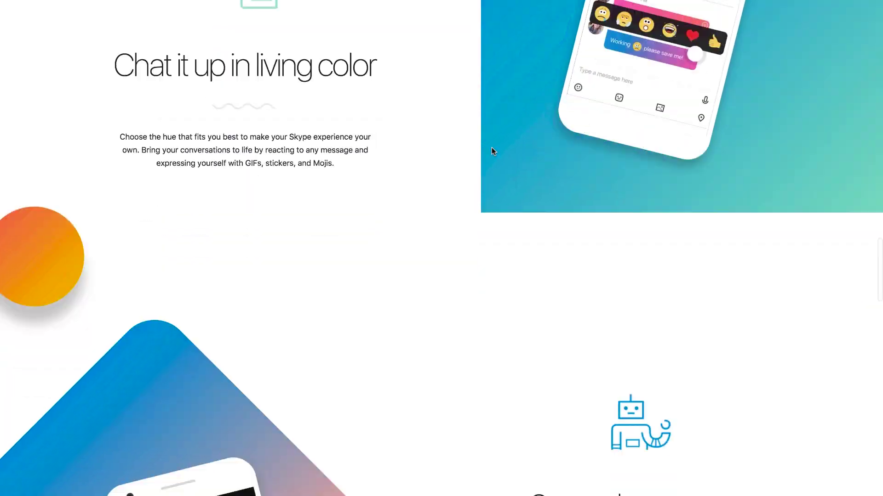
pyautogui.scroll(-6, 492, 149)
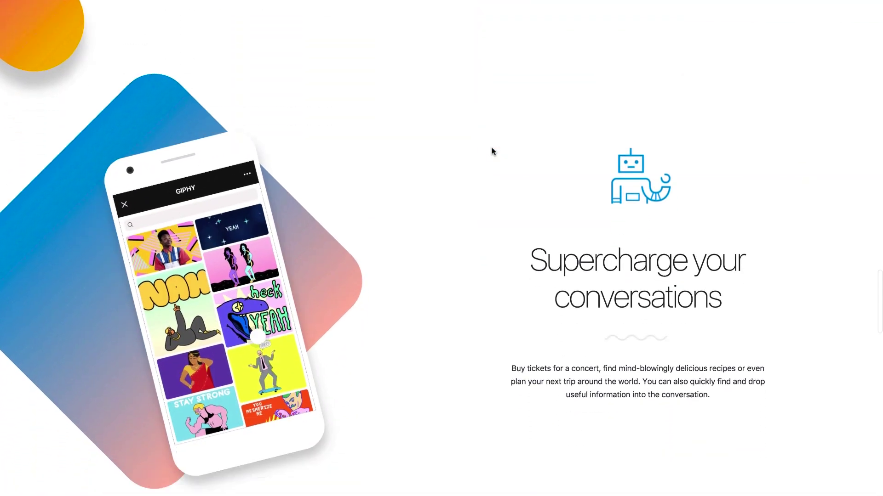
pyautogui.scroll(-8, 492, 150)
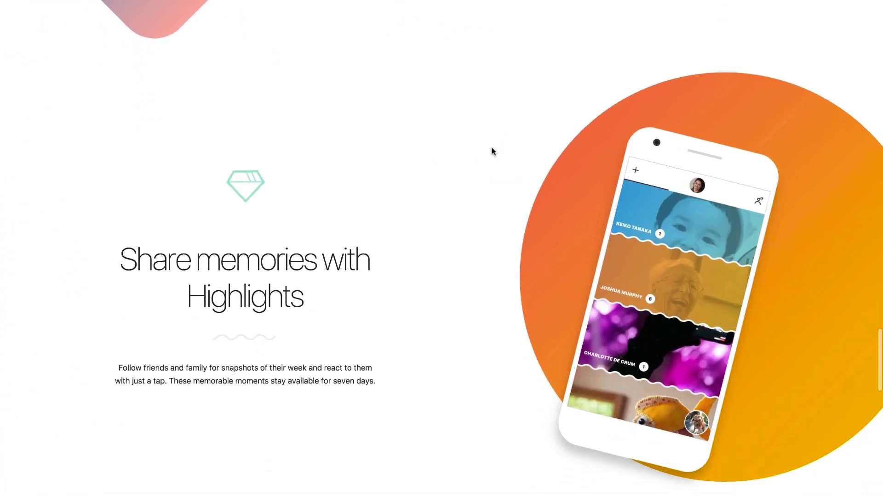
pyautogui.scroll(-10, 492, 151)
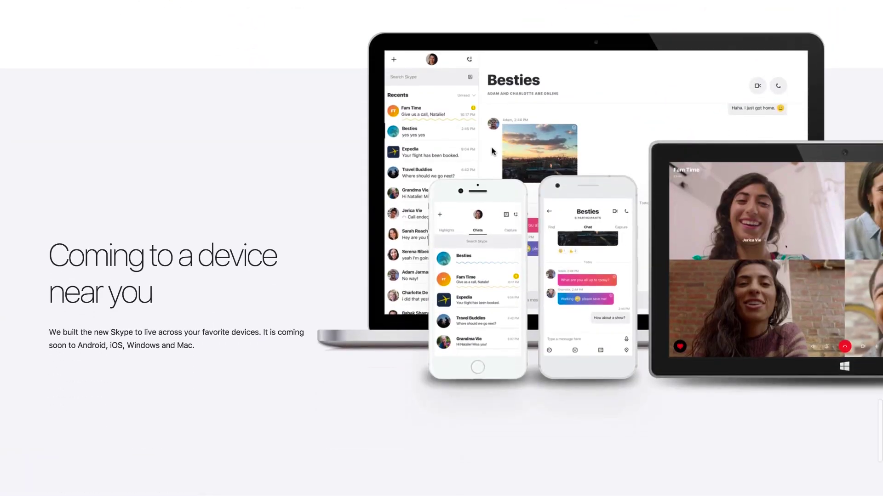
pyautogui.scroll(-2, 492, 151)
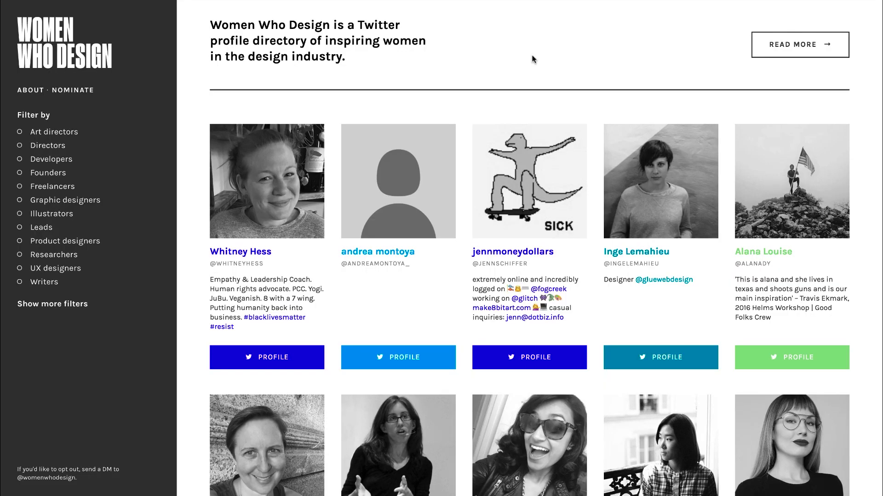
# - Scroll through the Women Who Design profile grid and add another role to the directory filters
pyautogui.scroll(-12, 532, 59)
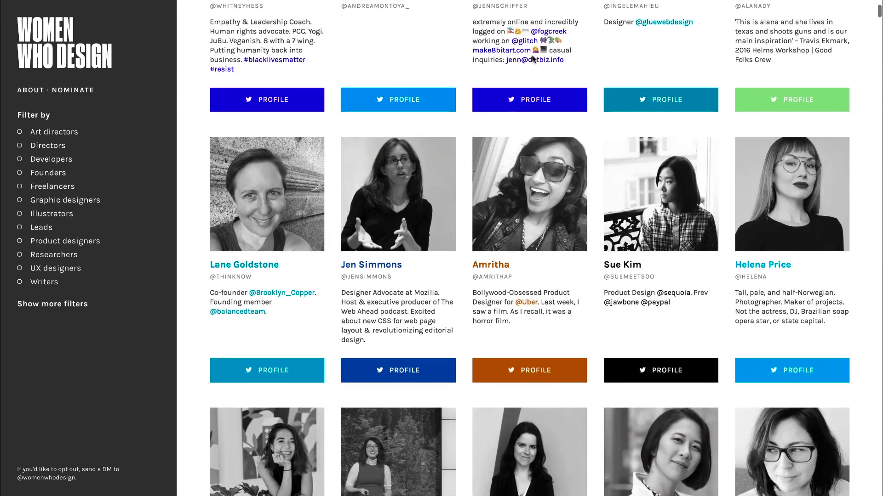
pyautogui.scroll(-8, 533, 59)
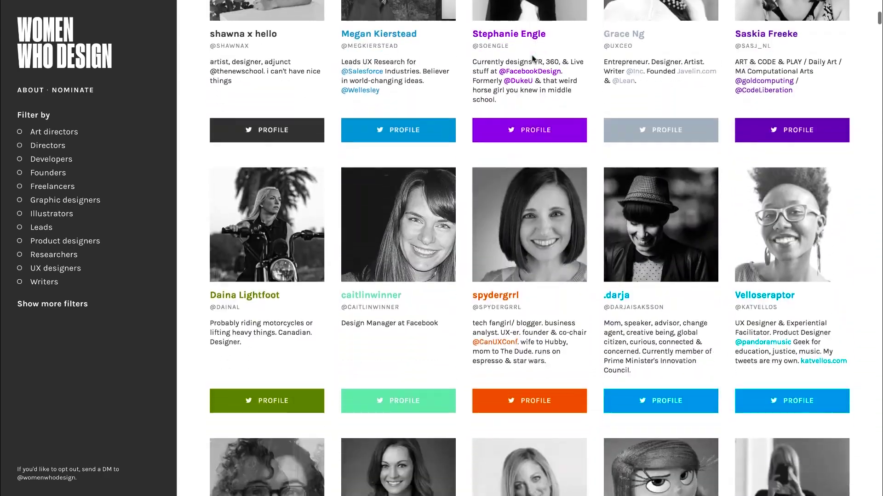
pyautogui.scroll(-10, 533, 58)
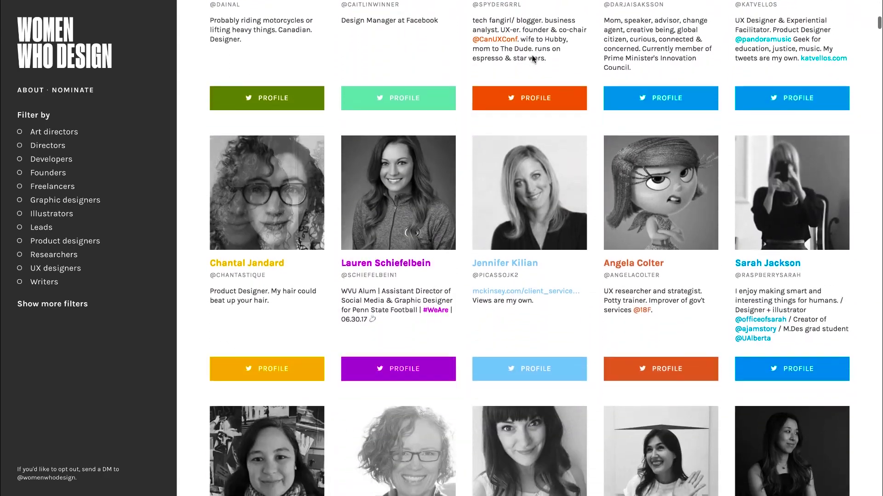
pyautogui.scroll(8, 532, 58)
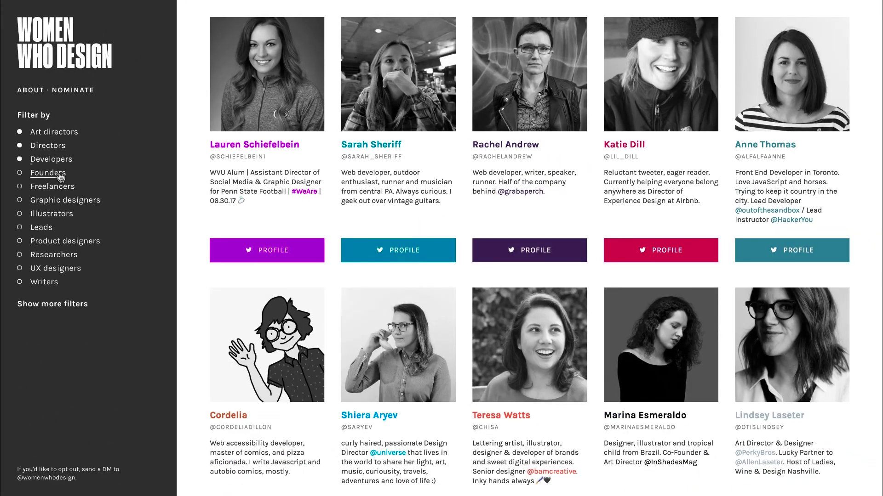
pyautogui.click(59, 174)
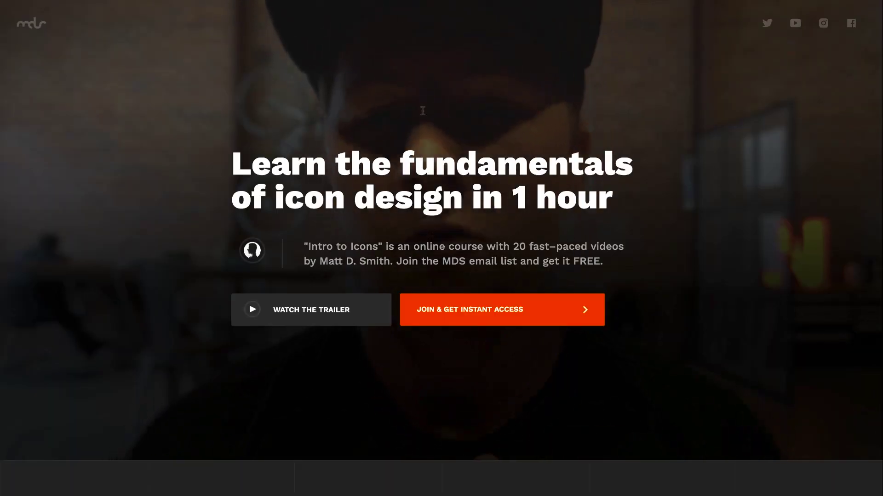
# - Scroll the icon design course page past the icon grid and 'Learn the 3 traits' to the SVG section
pyautogui.scroll(-8, 422, 111)
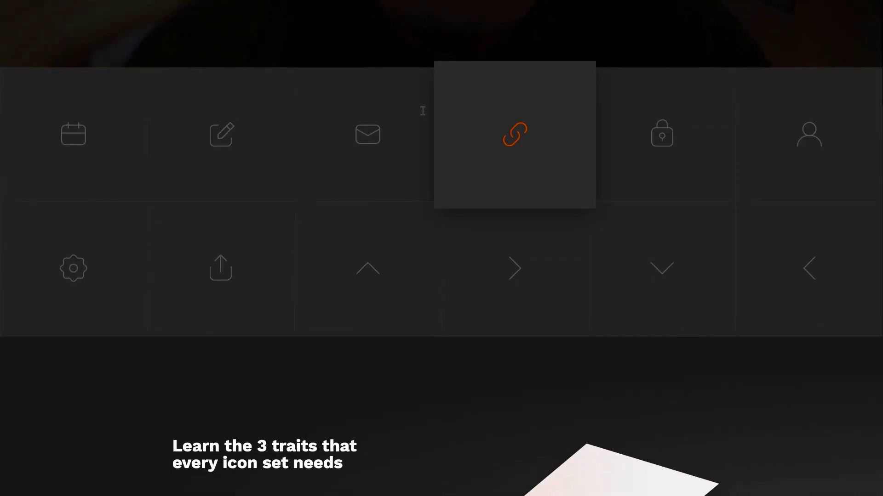
pyautogui.scroll(-1, 422, 111)
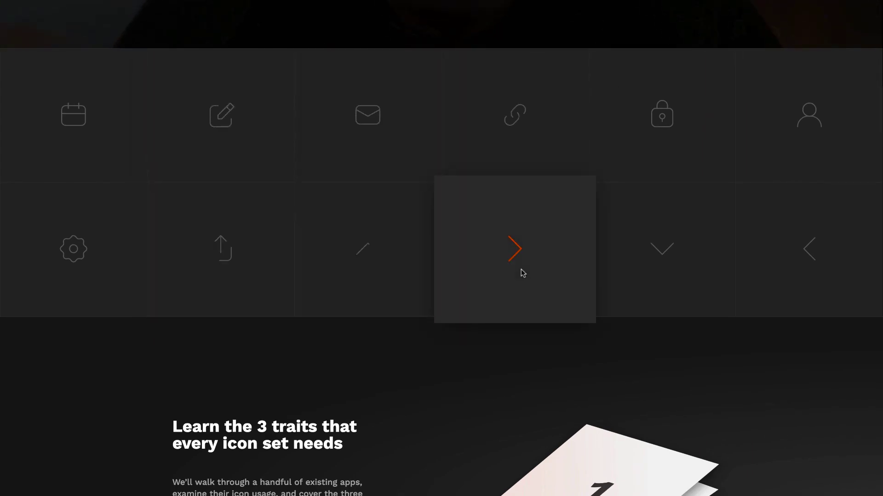
pyautogui.scroll(-6, 521, 270)
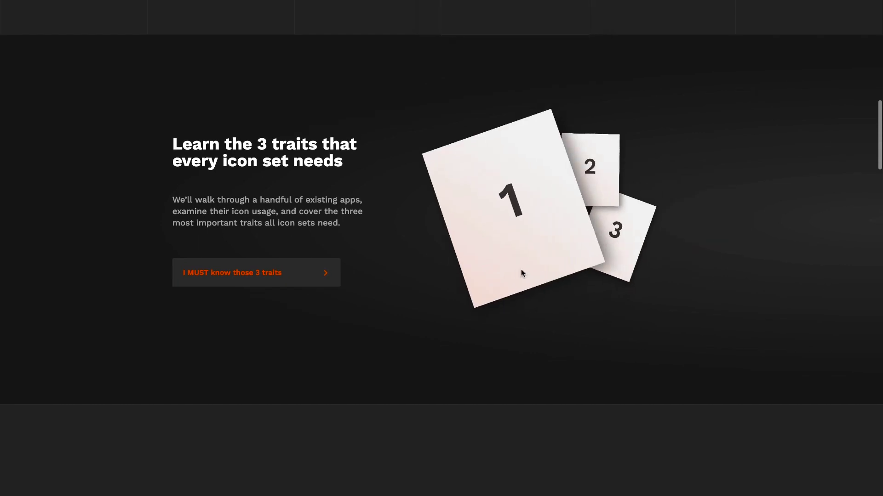
pyautogui.scroll(-10, 521, 271)
pyautogui.scroll(-2, 522, 270)
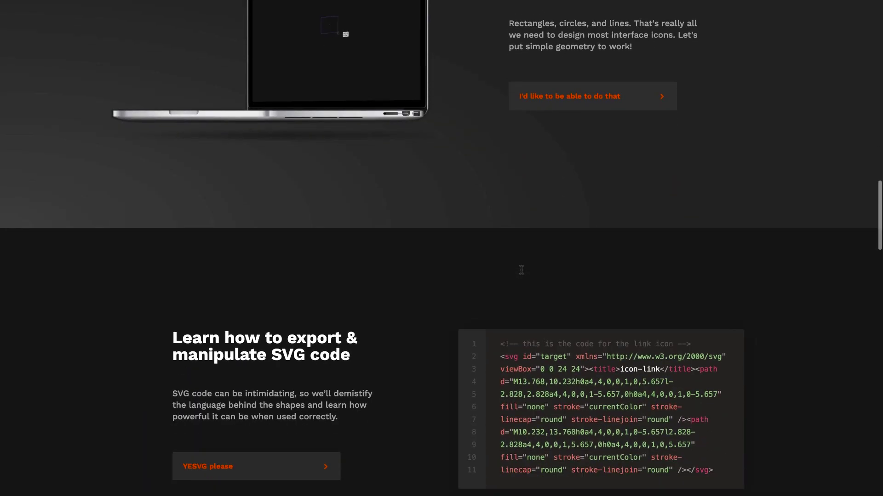
pyautogui.scroll(-4, 521, 270)
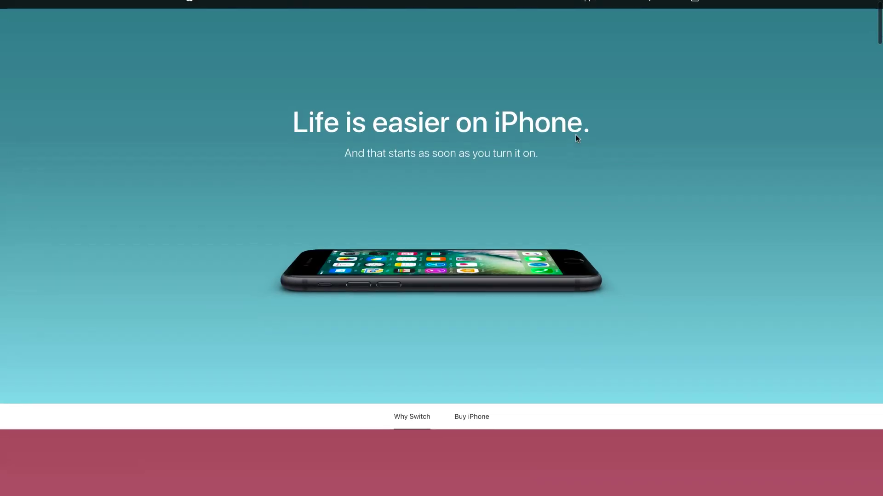
# - Scroll Apple's Why Switch page past the speed and ease-of-use sections to the privacy section
pyautogui.scroll(-10, 576, 135)
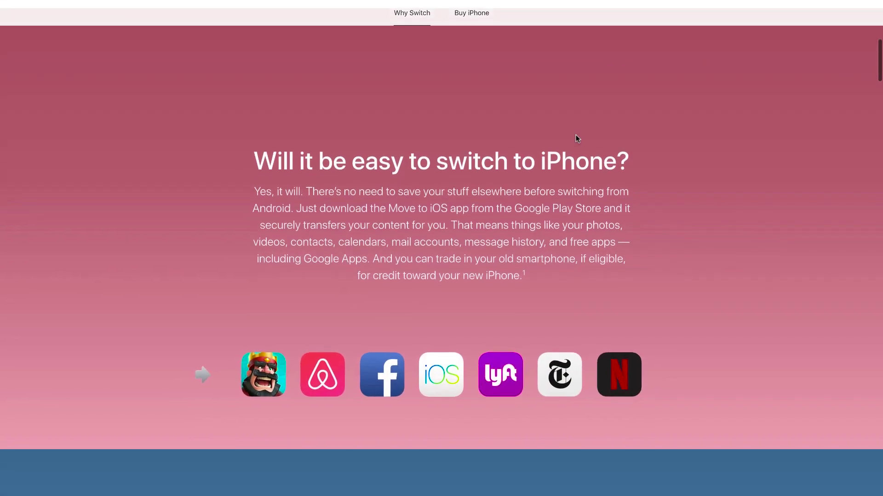
pyautogui.scroll(-1, 576, 136)
pyautogui.scroll(-8, 577, 138)
pyautogui.scroll(-2, 575, 135)
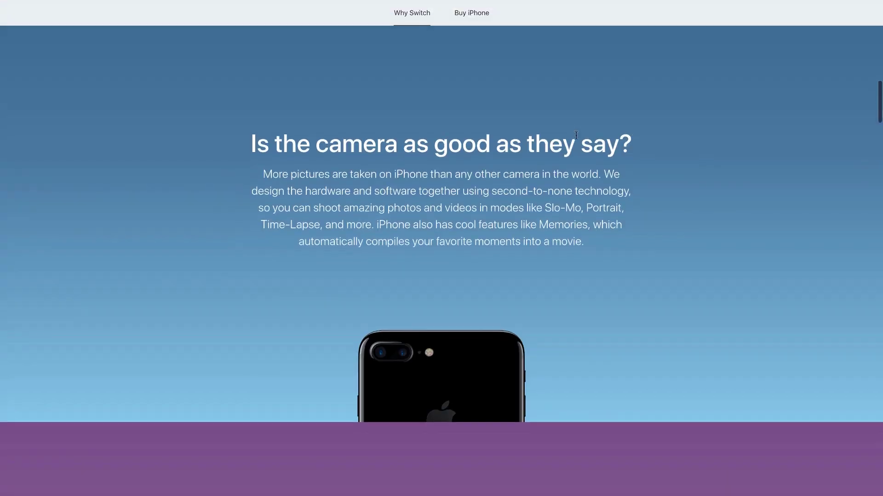
pyautogui.scroll(-10, 576, 135)
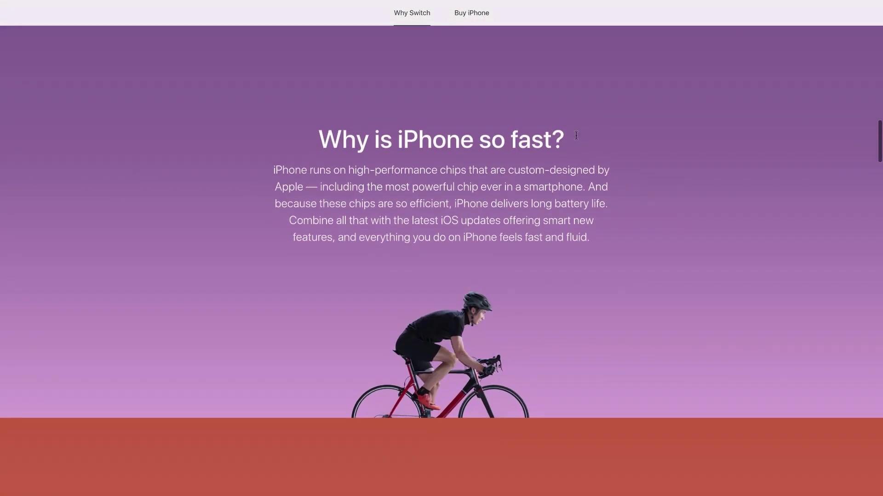
pyautogui.scroll(-1, 576, 135)
pyautogui.scroll(-10, 576, 135)
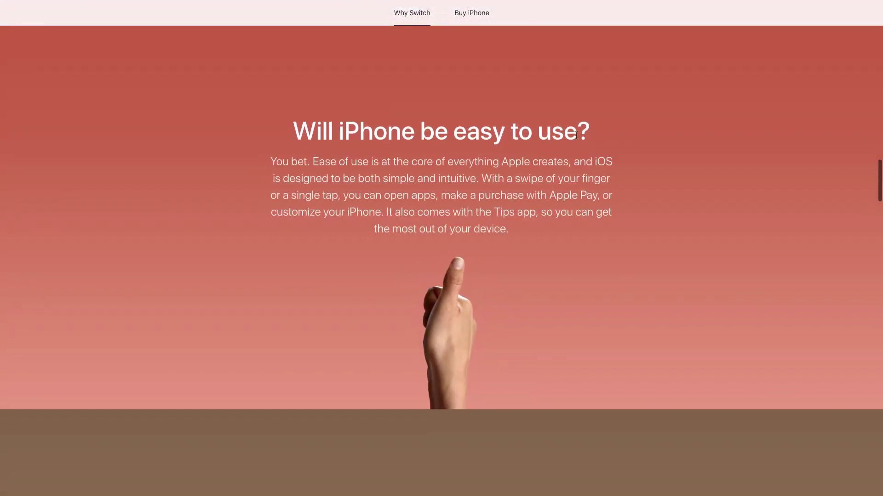
pyautogui.scroll(-8, 576, 136)
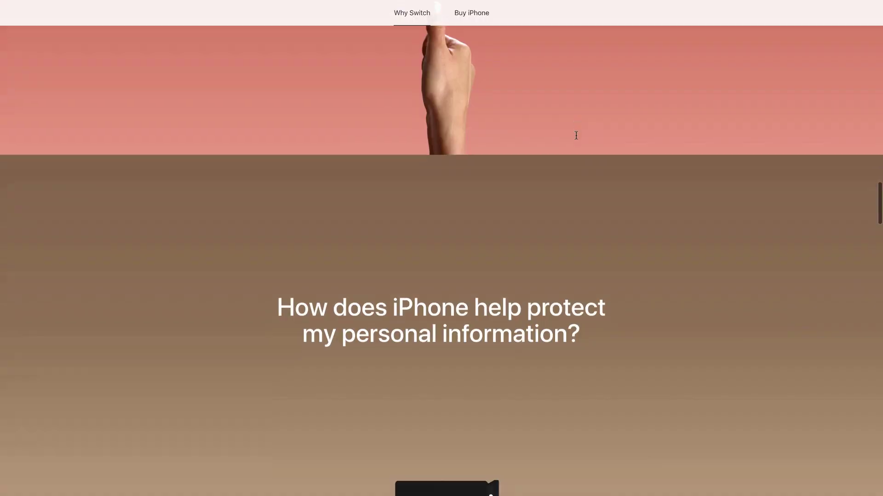